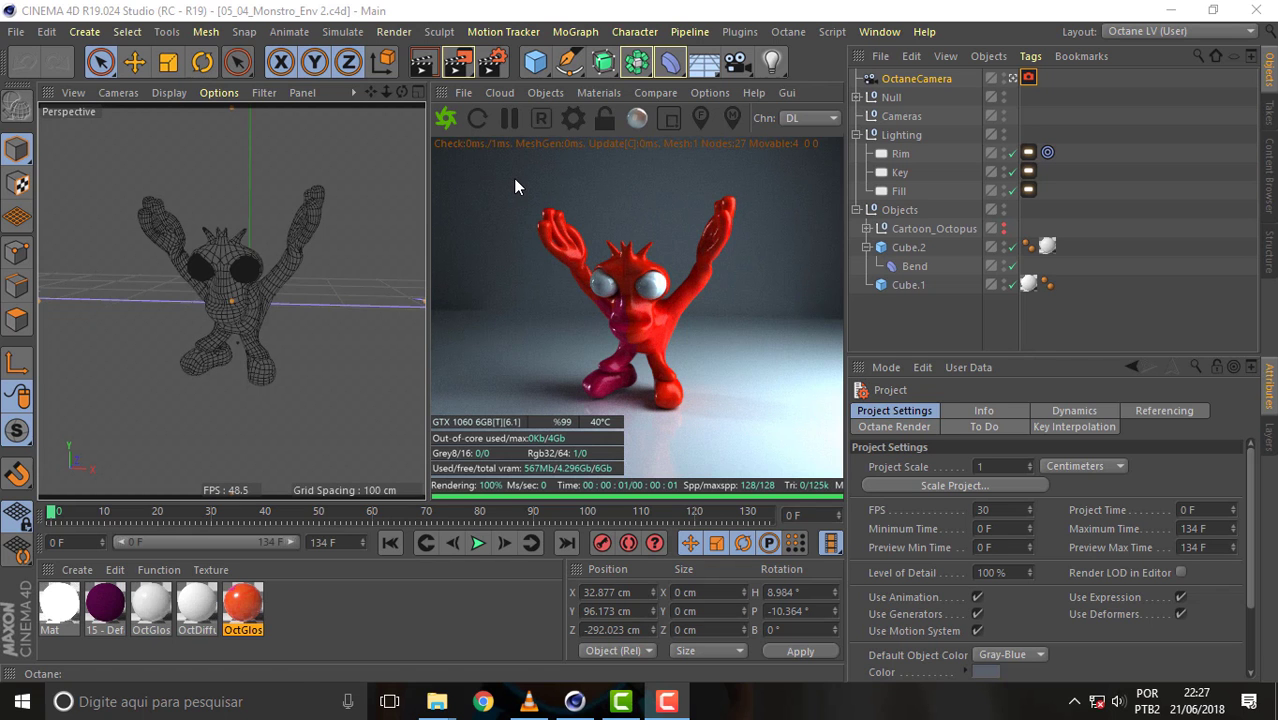
# Orbit slightly around the octopus monster, then zoom in and back out.
pyautogui.keyDown('alt'); pyautogui.moveTo(222, 296); pyautogui.dragTo(231, 300); pyautogui.keyUp('alt')
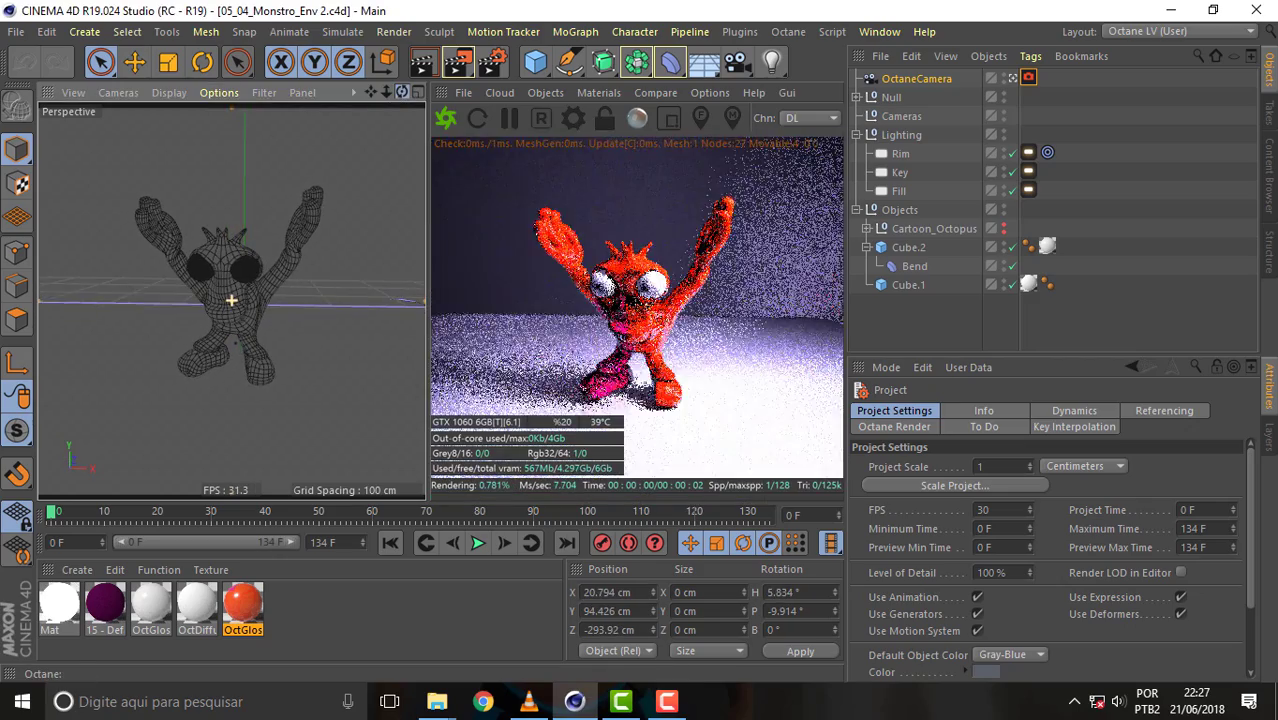
pyautogui.scroll(3, 231, 300)
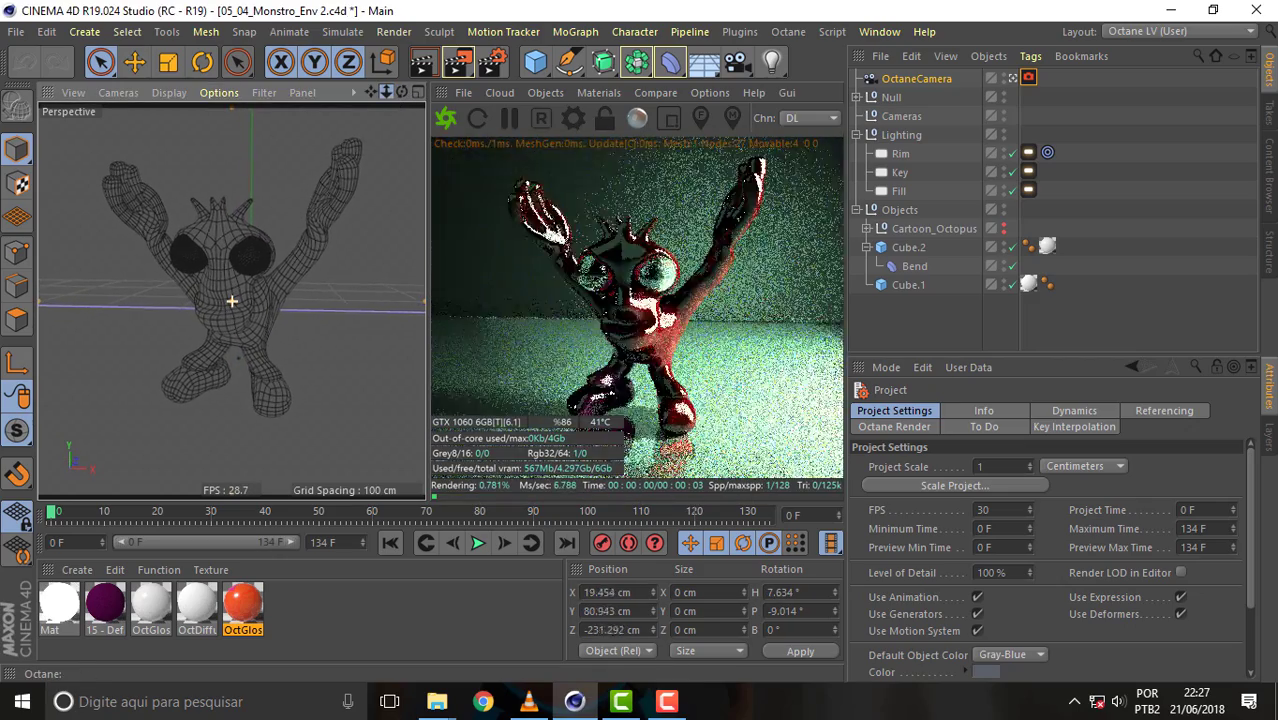
pyautogui.scroll(-2, 231, 300)
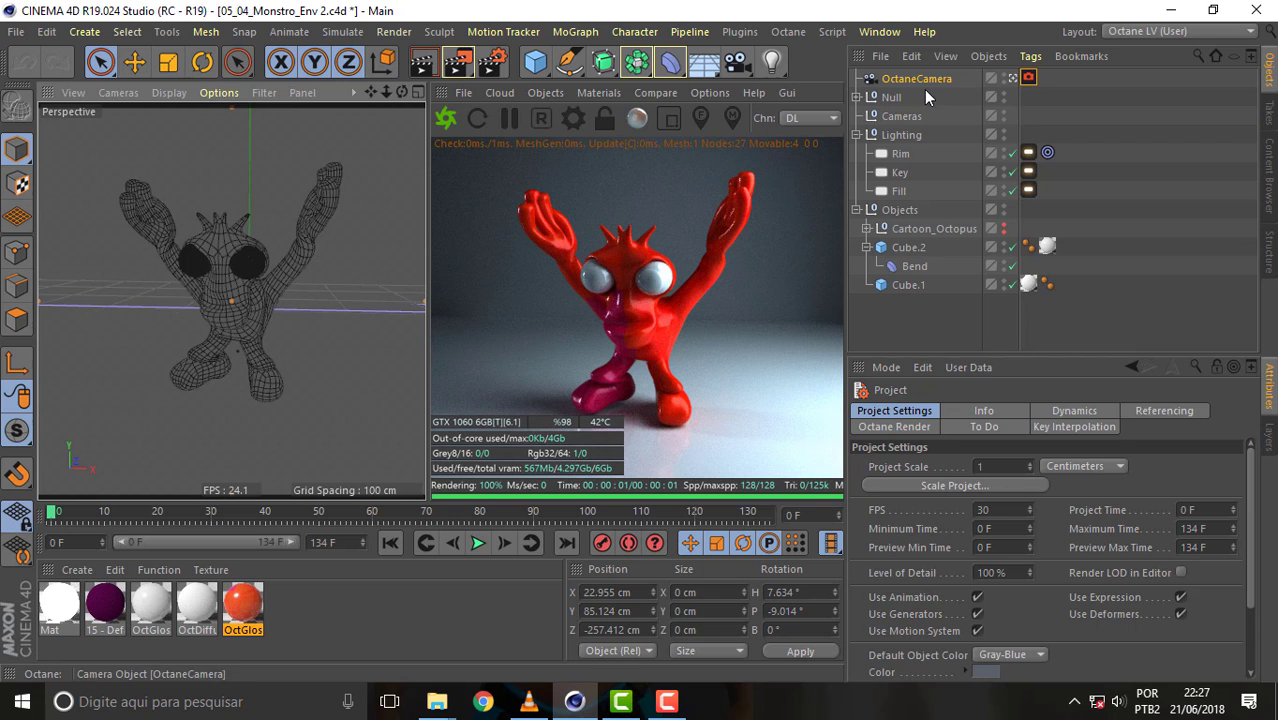
# Add a new Camera and bring up the OctaneCamera's Octane Camera tag Thinlens settings.
pyautogui.click(737, 62)
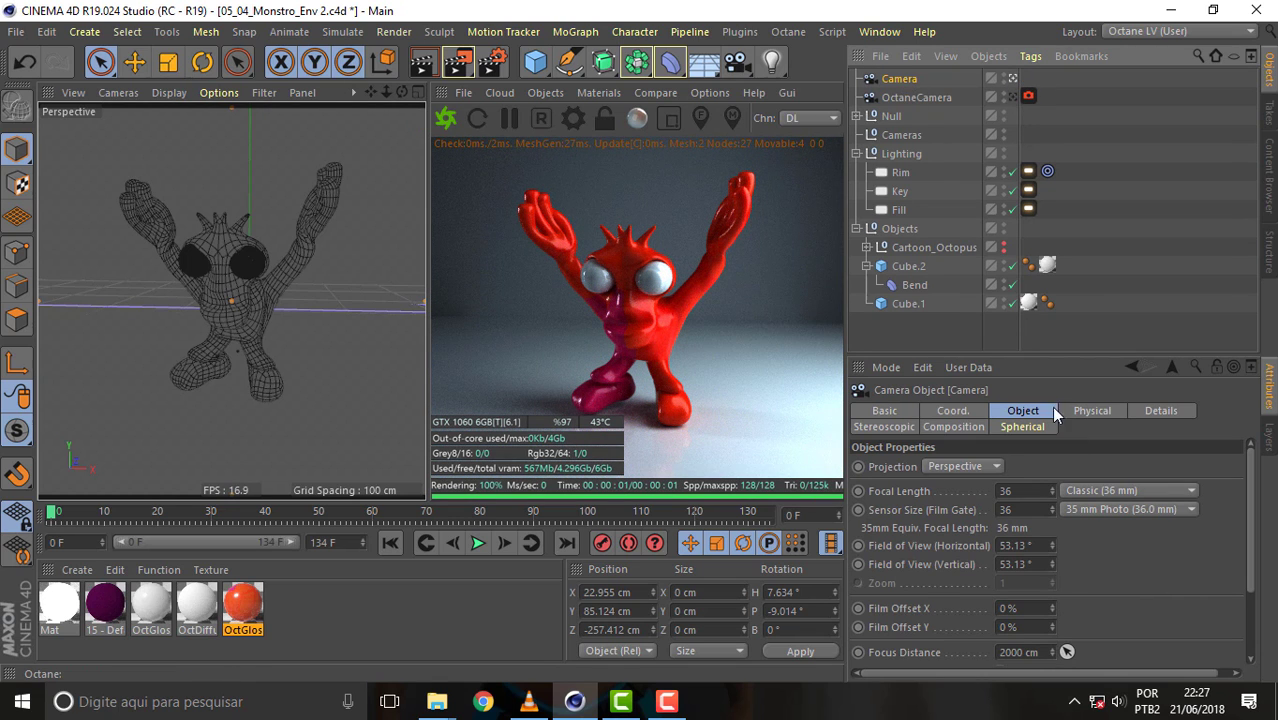
pyautogui.click(1022, 90)
pyautogui.click(898, 80)
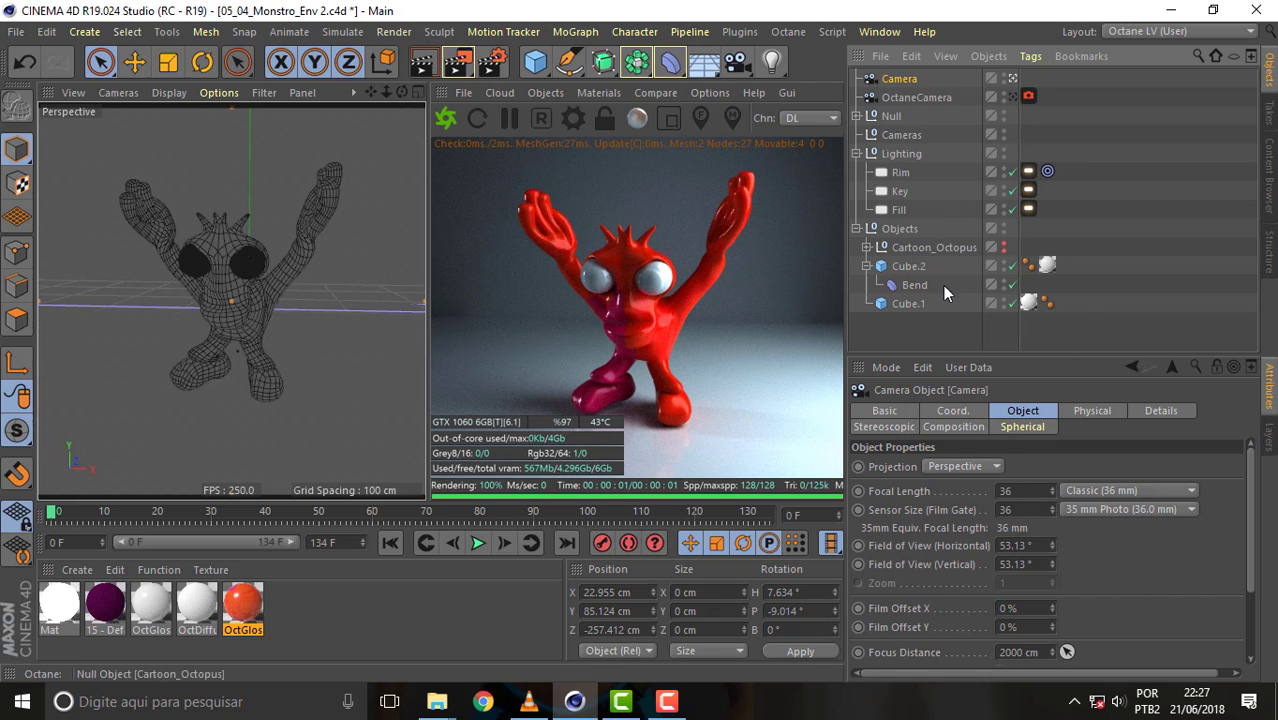
pyautogui.click(1029, 96)
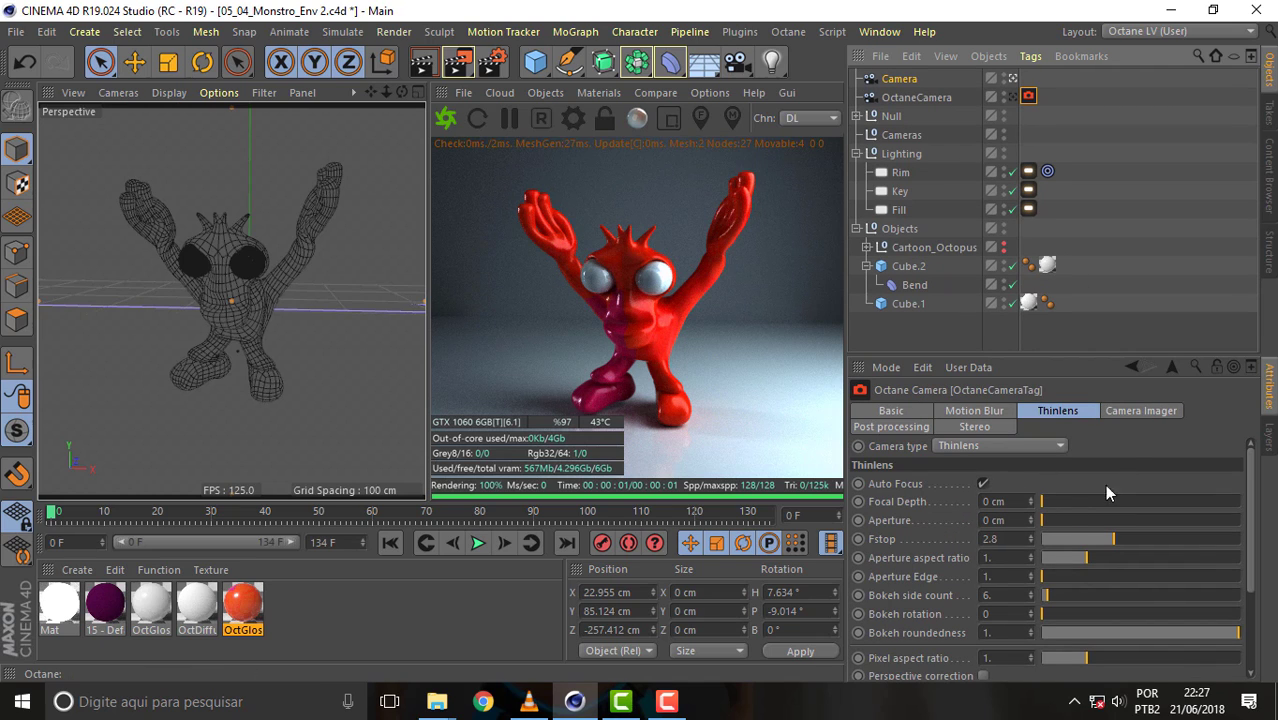
# Enable the Camera Imager, try the Agfacolor_Optima_II_200CD response and restart the live render.
pyautogui.click(1144, 413)
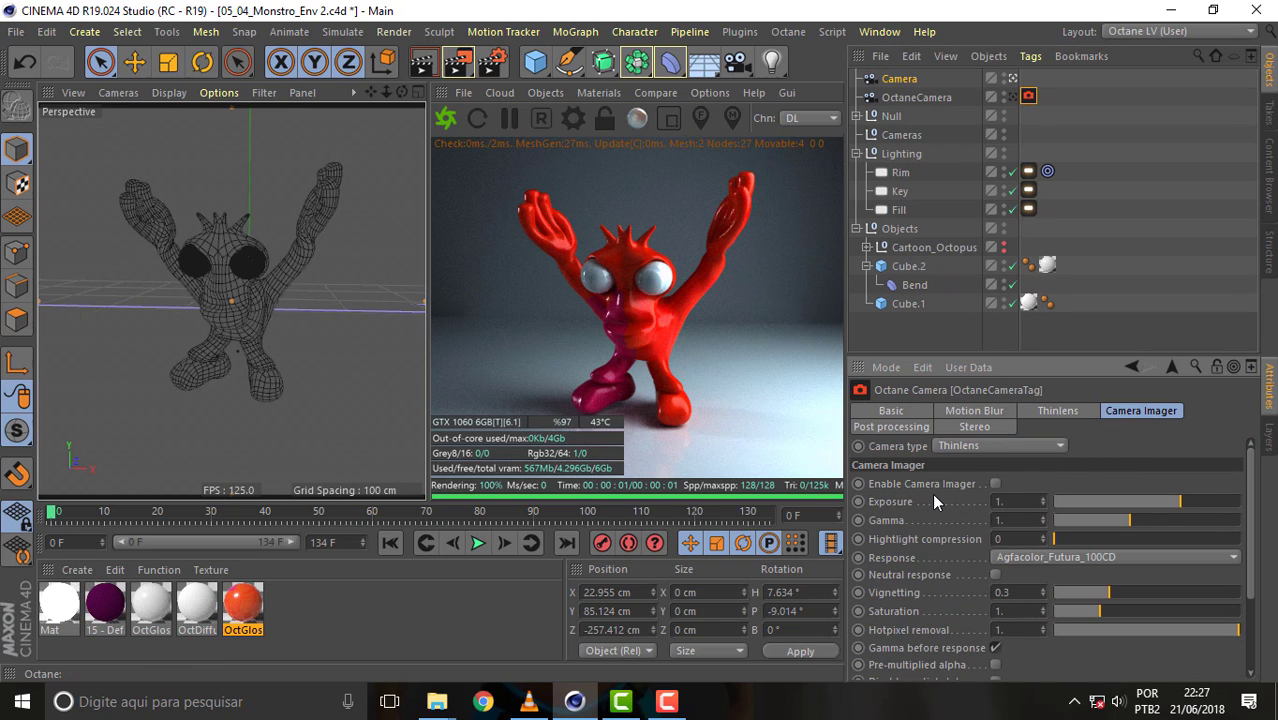
pyautogui.click(995, 484)
pyautogui.click(1110, 557)
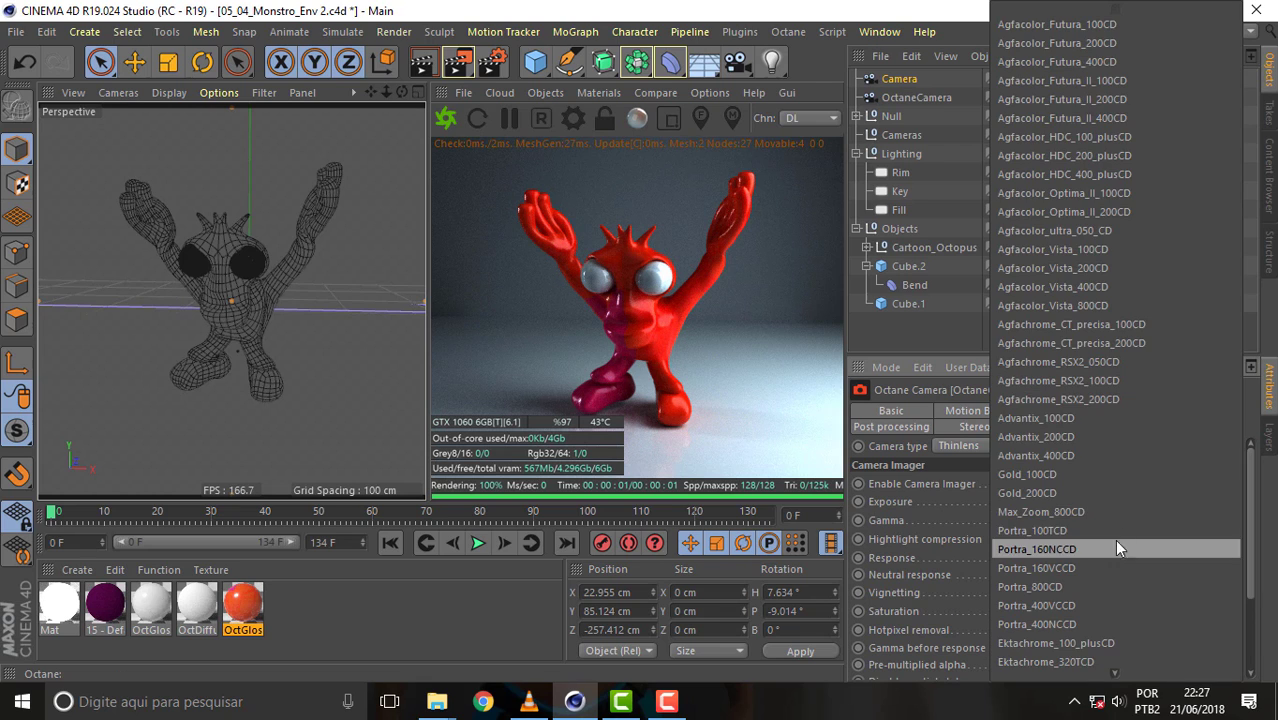
pyautogui.click(1073, 210)
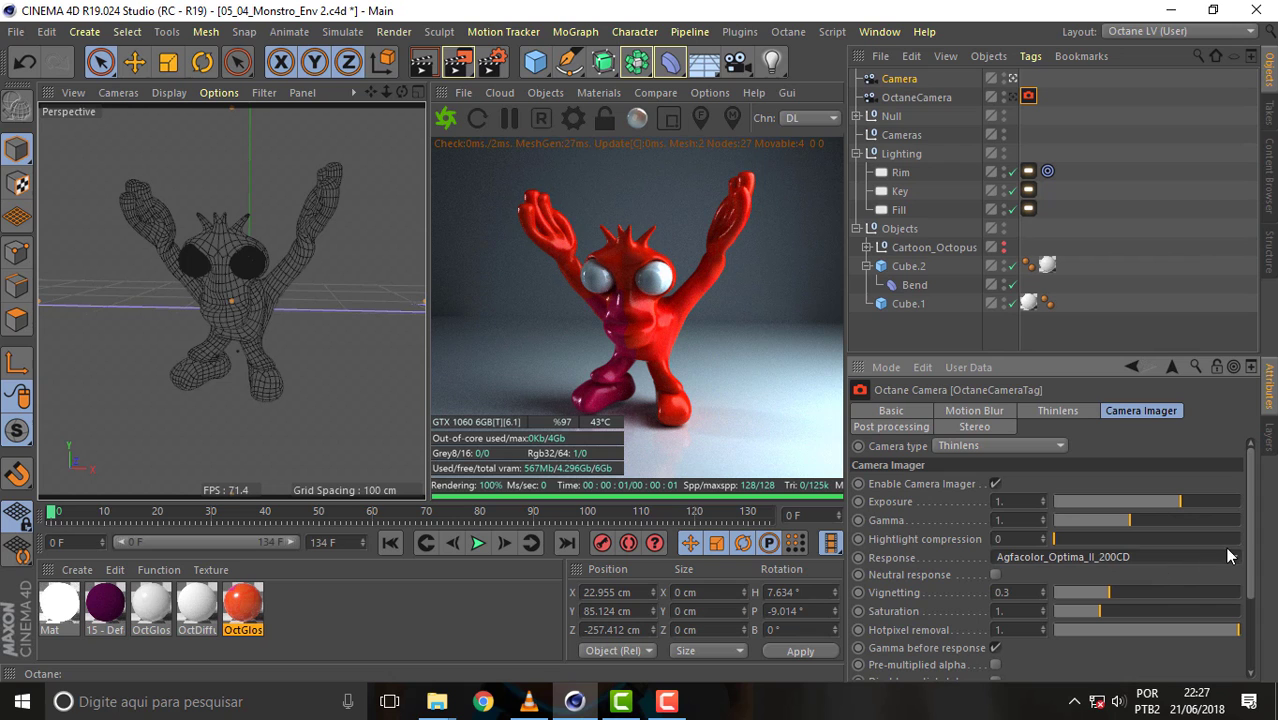
pyautogui.click(446, 118)
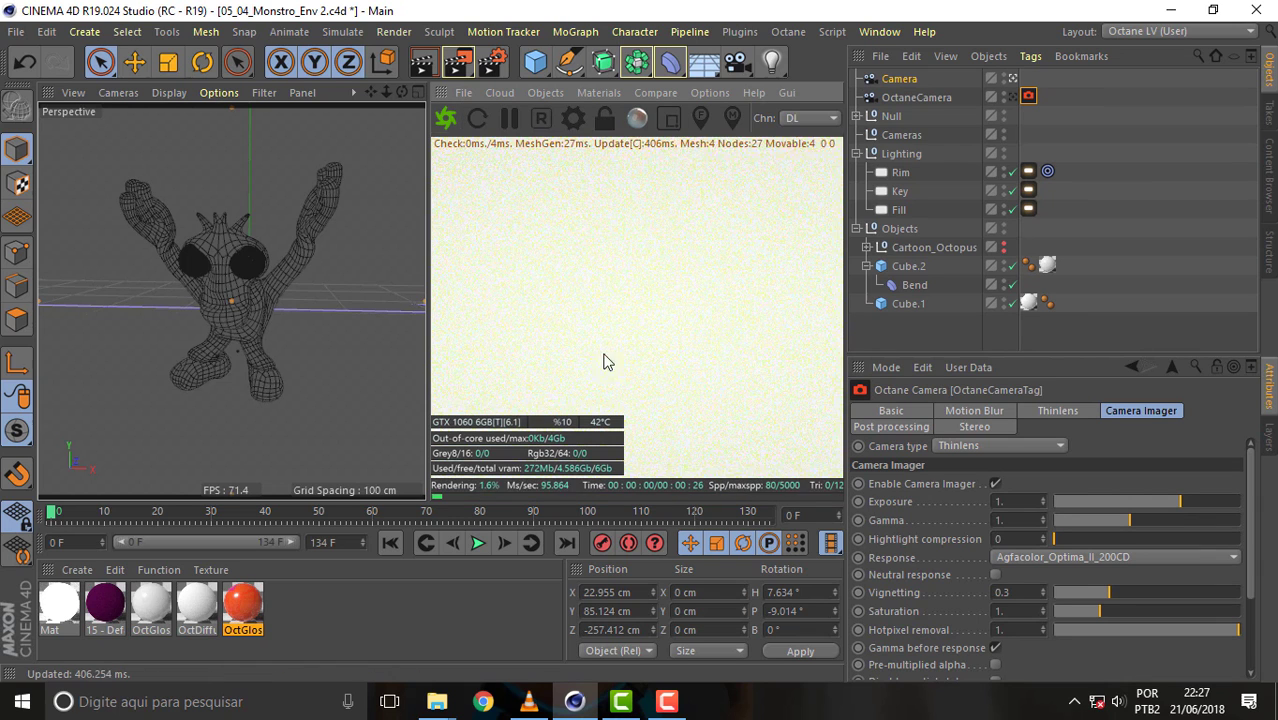
# Switch the film response to Advantix_400CD and re-render to compare the look.
pyautogui.click(1226, 556)
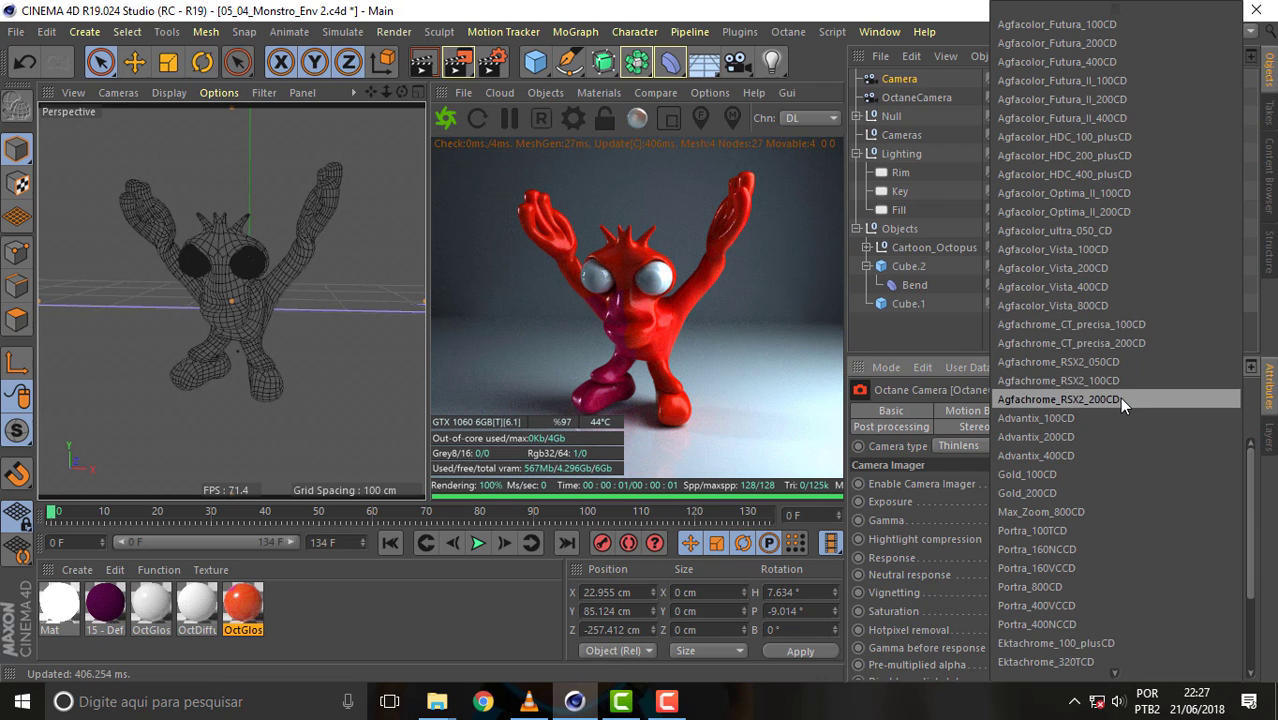
pyautogui.click(1114, 454)
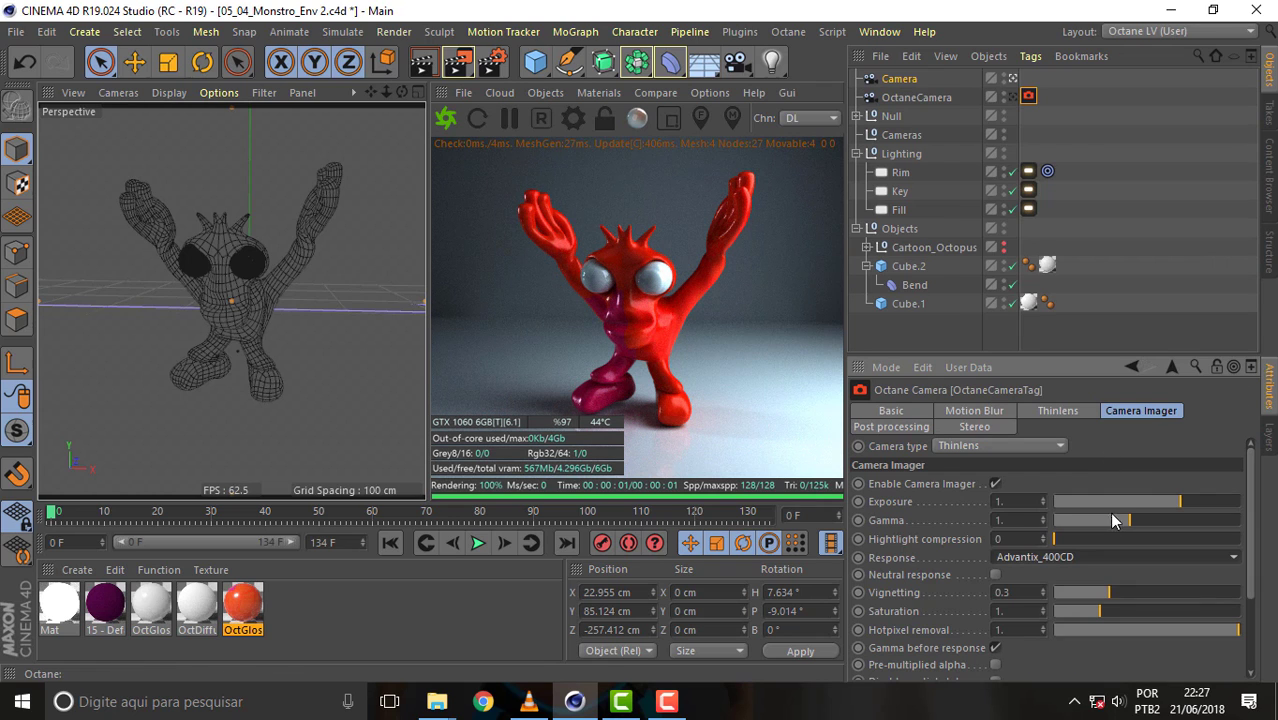
pyautogui.click(447, 119)
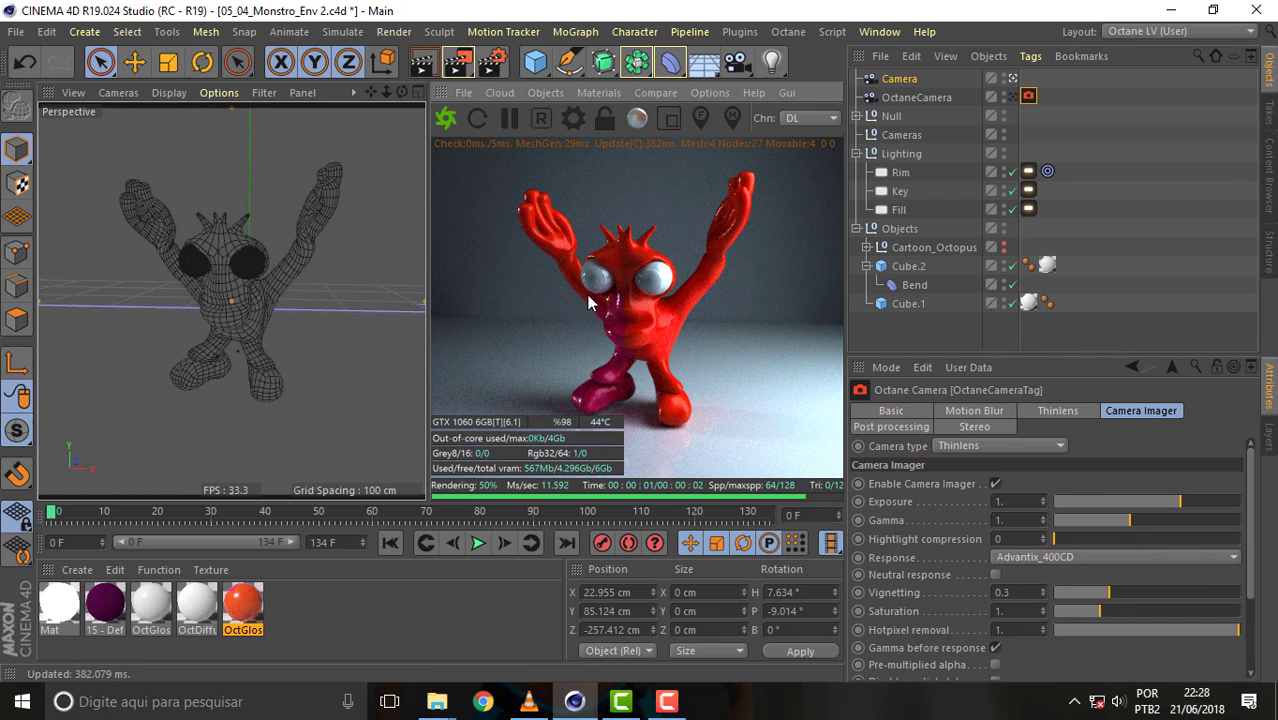
pyautogui.click(1012, 97)
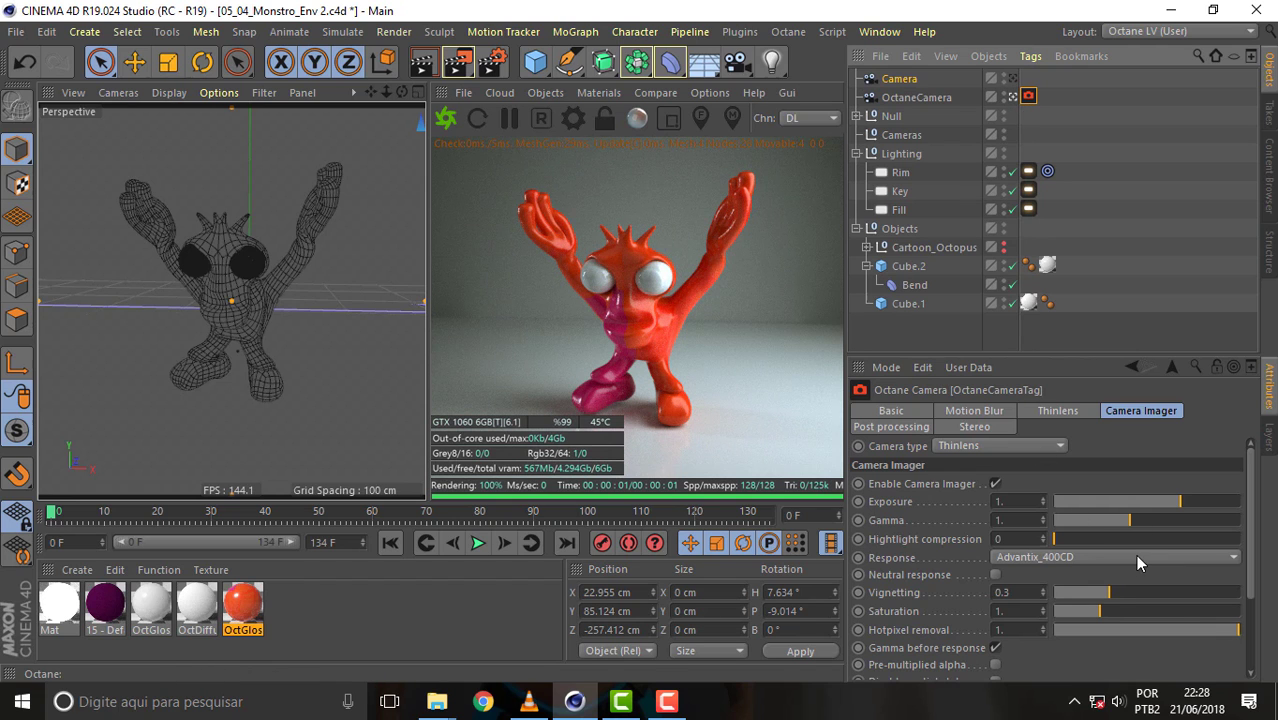
# Flip the view between the new Camera and OctaneCamera, then apply the Agfacolor_Vista_100CD response.
pyautogui.click(1012, 79)
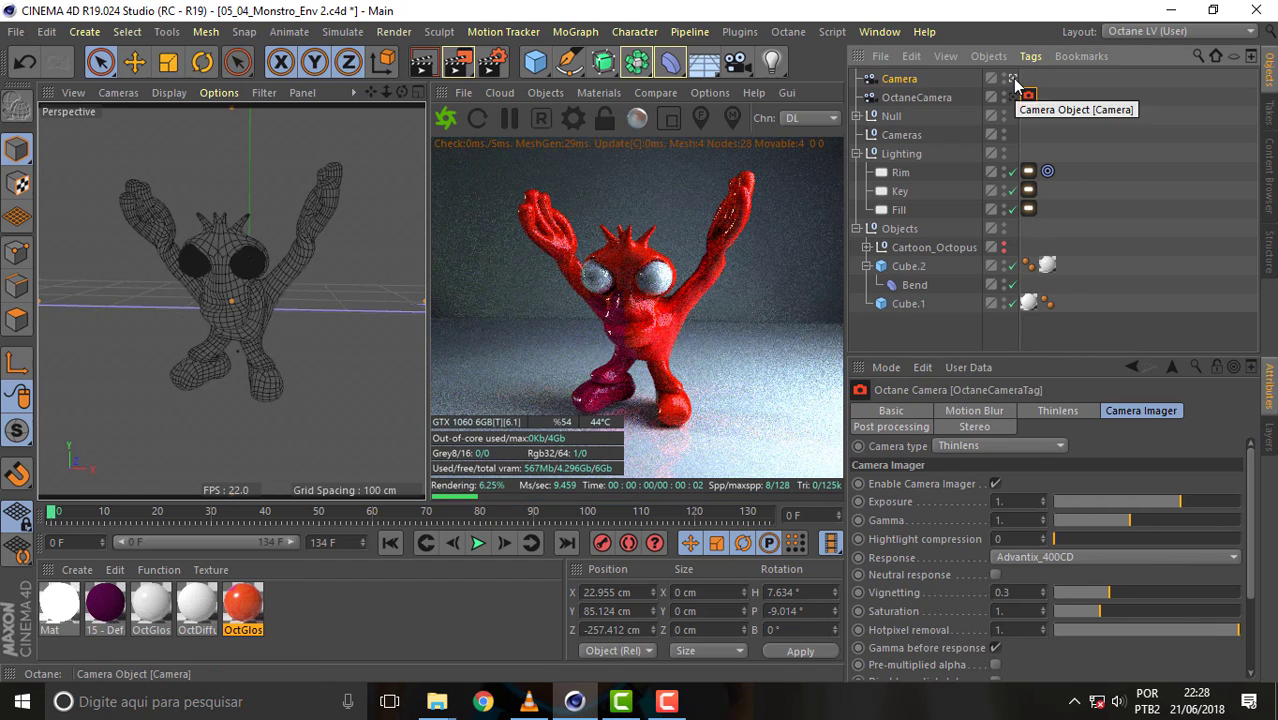
pyautogui.click(1012, 97)
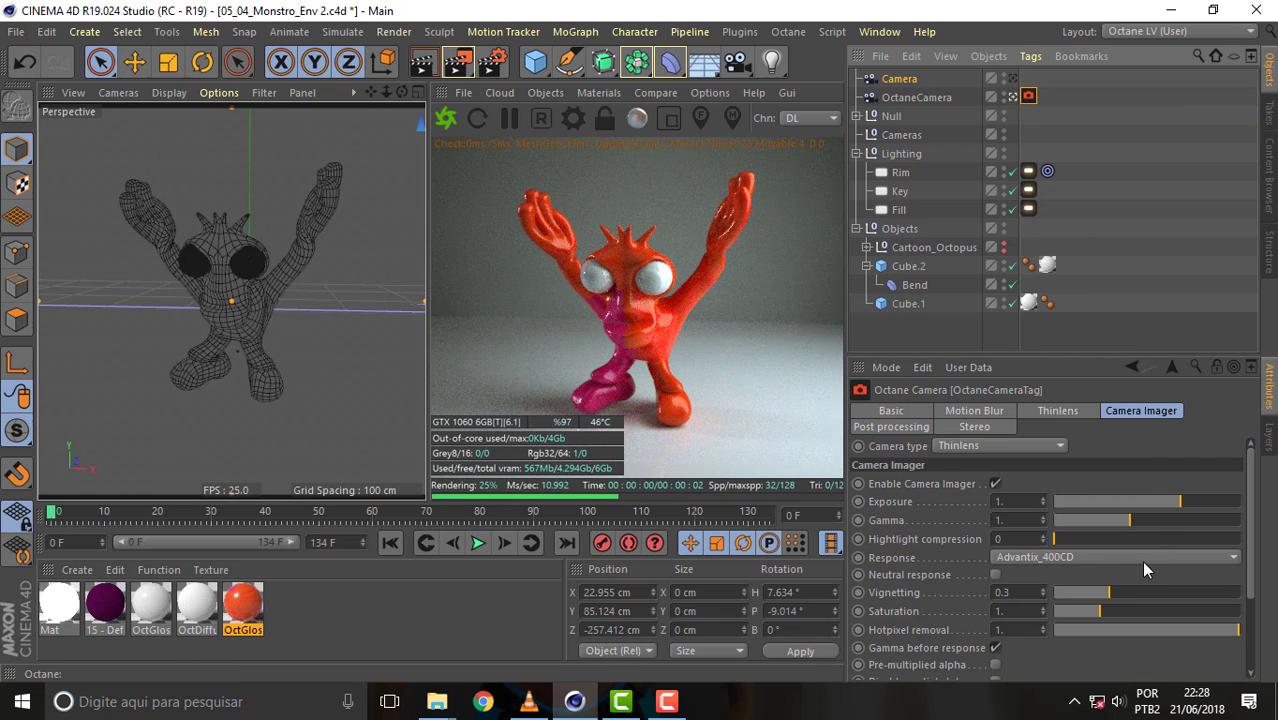
pyautogui.click(1144, 562)
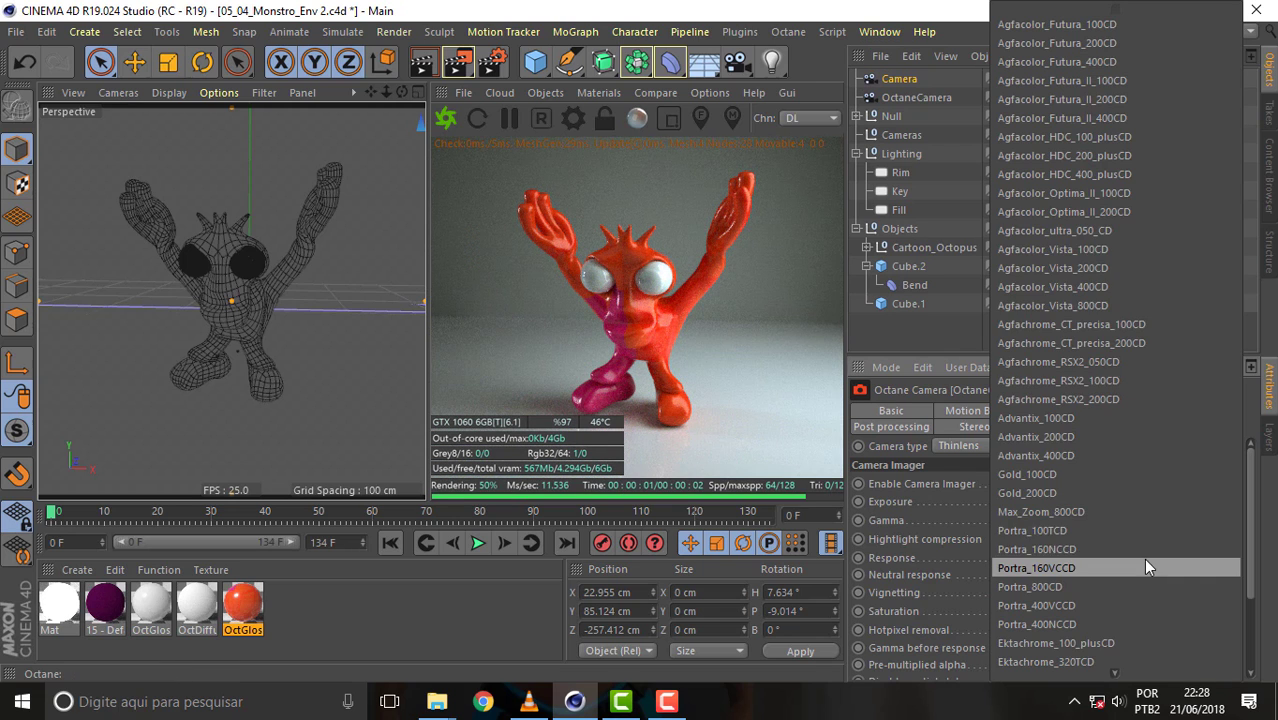
pyautogui.click(1079, 249)
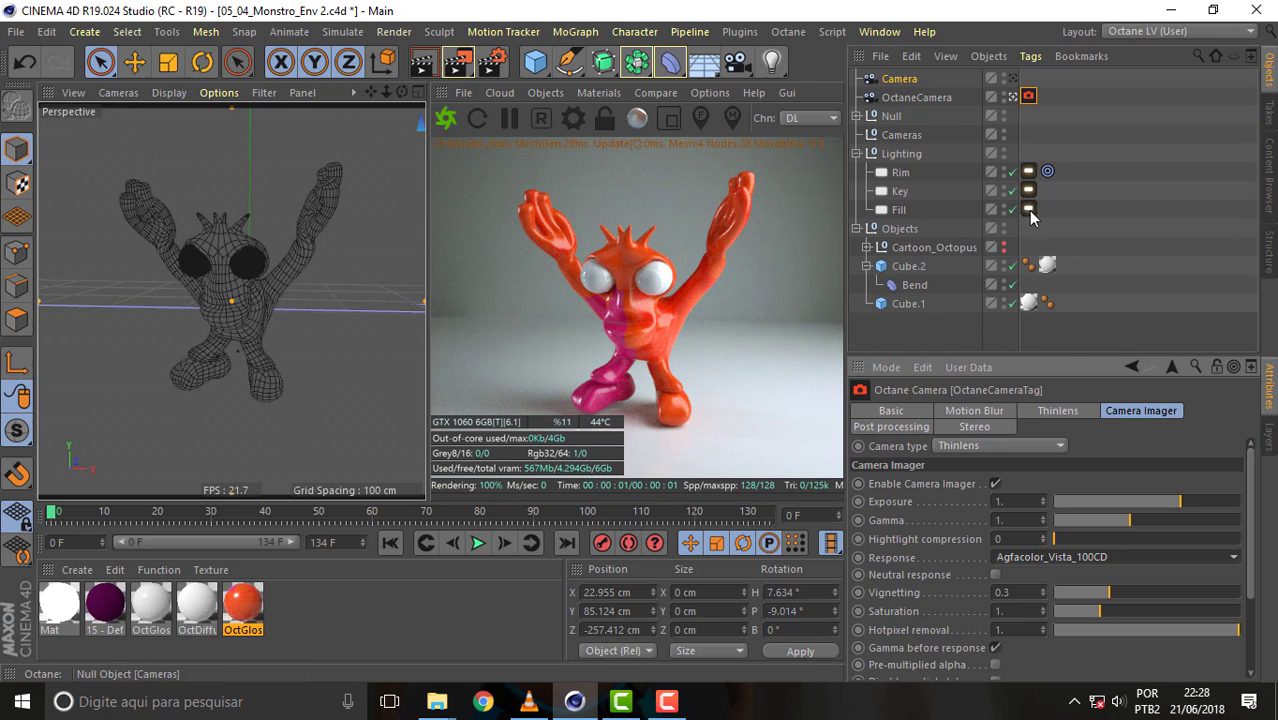
# Restart the live render, then set the film response to Linear.
pyautogui.click(495, 121)
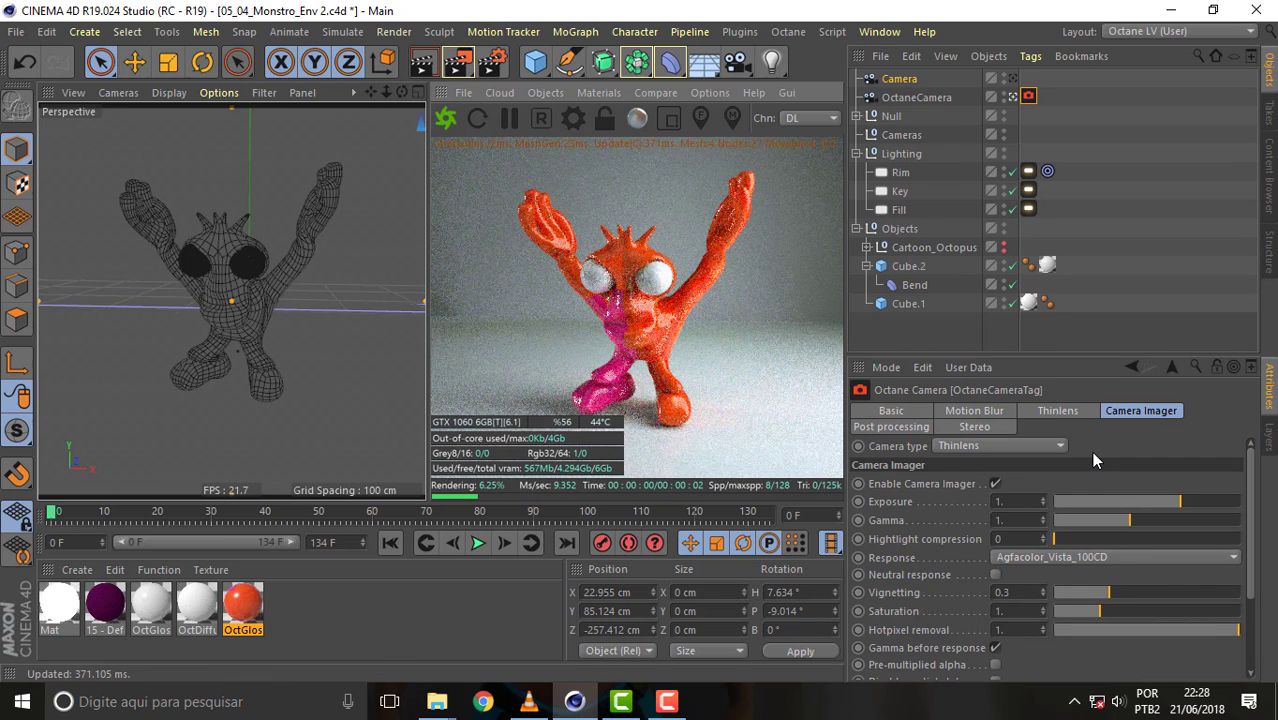
pyautogui.click(1156, 556)
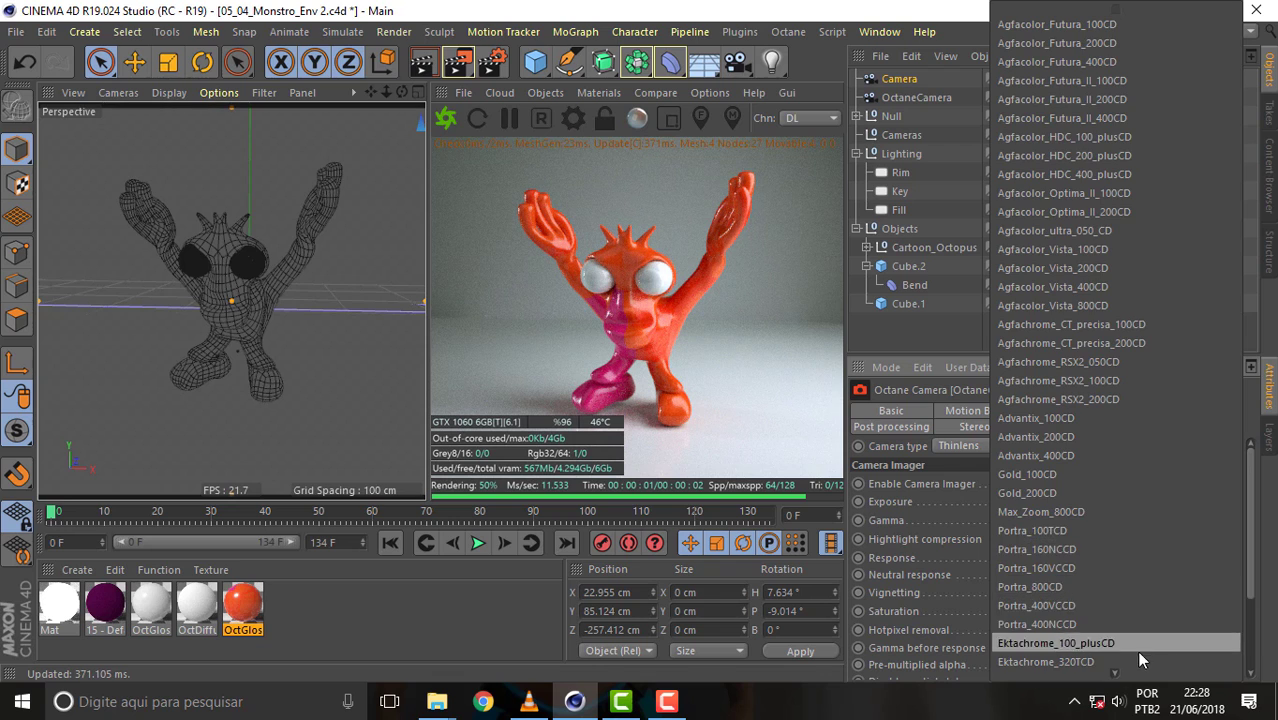
pyautogui.click(1065, 652)
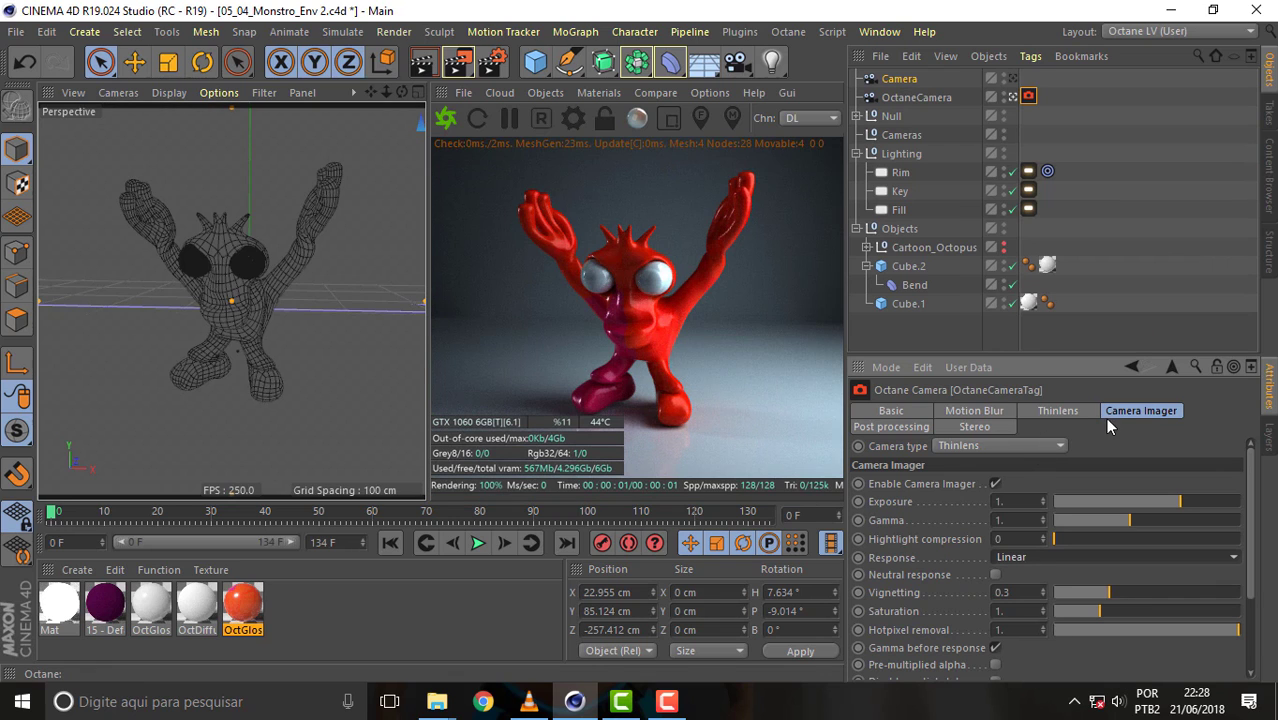
# In the Post processing settings, preview the Panoramic and then Baking camera types.
pyautogui.click(888, 428)
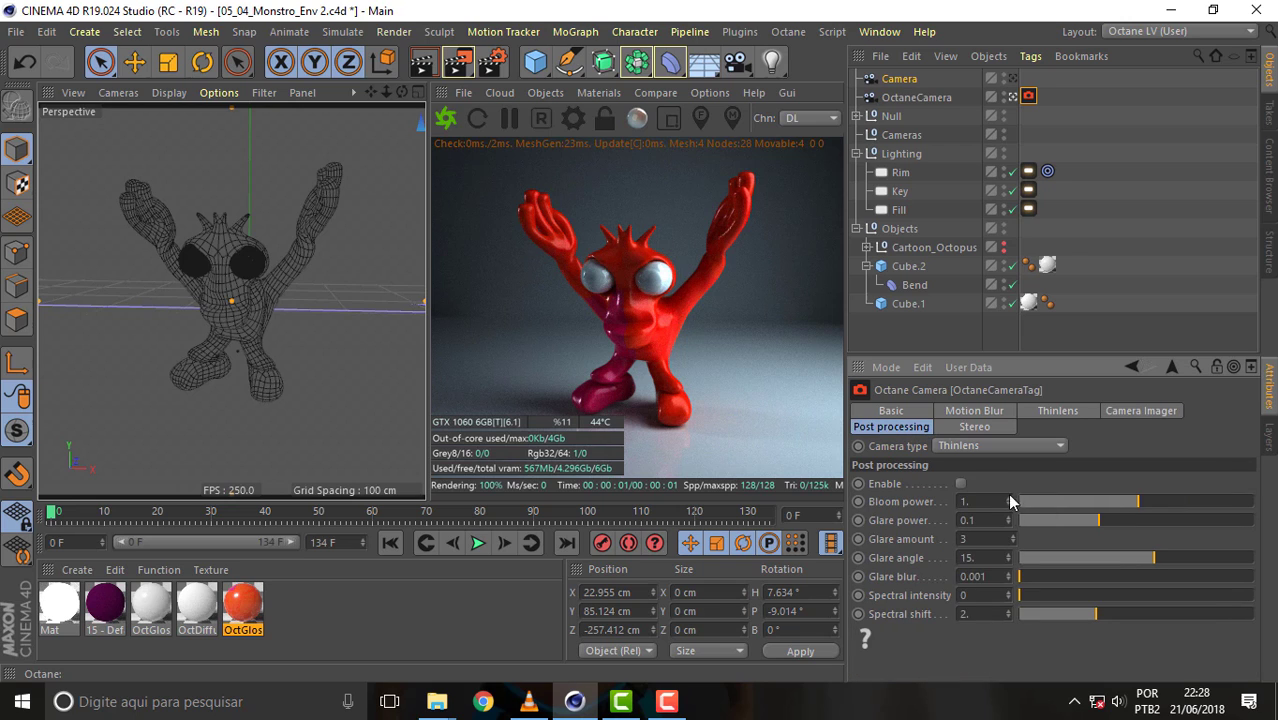
pyautogui.click(984, 444)
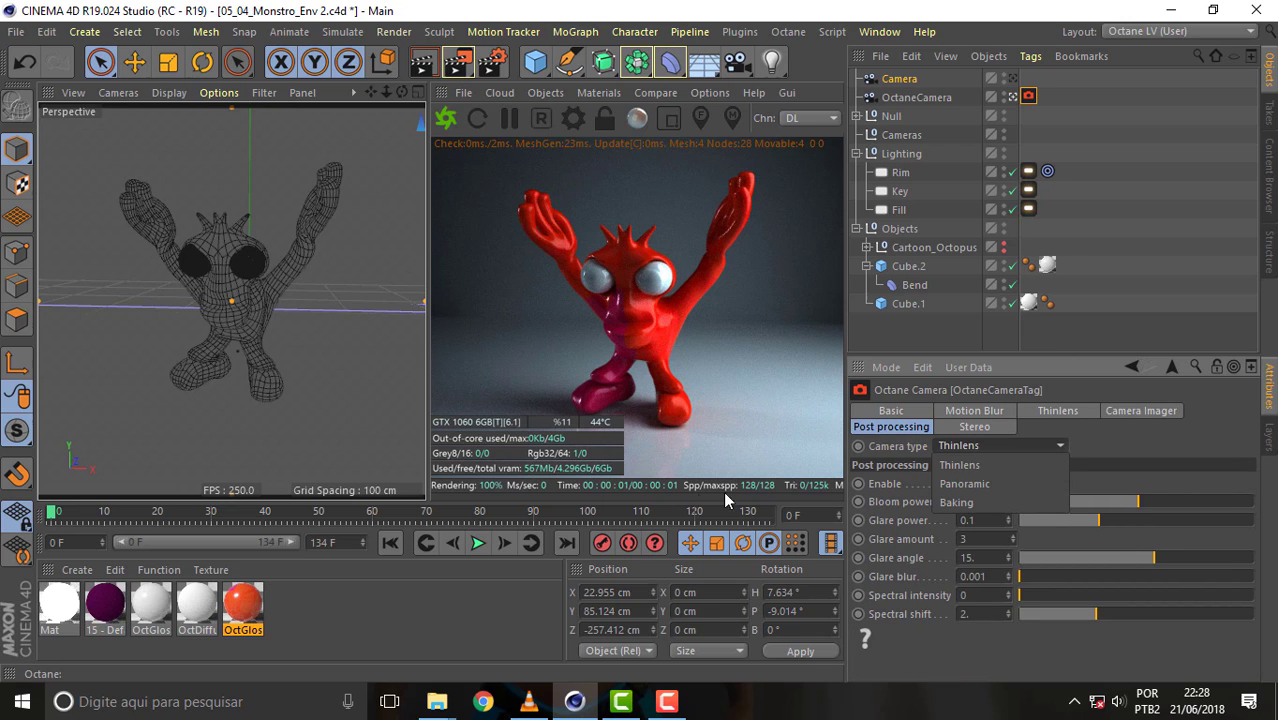
pyautogui.click(990, 483)
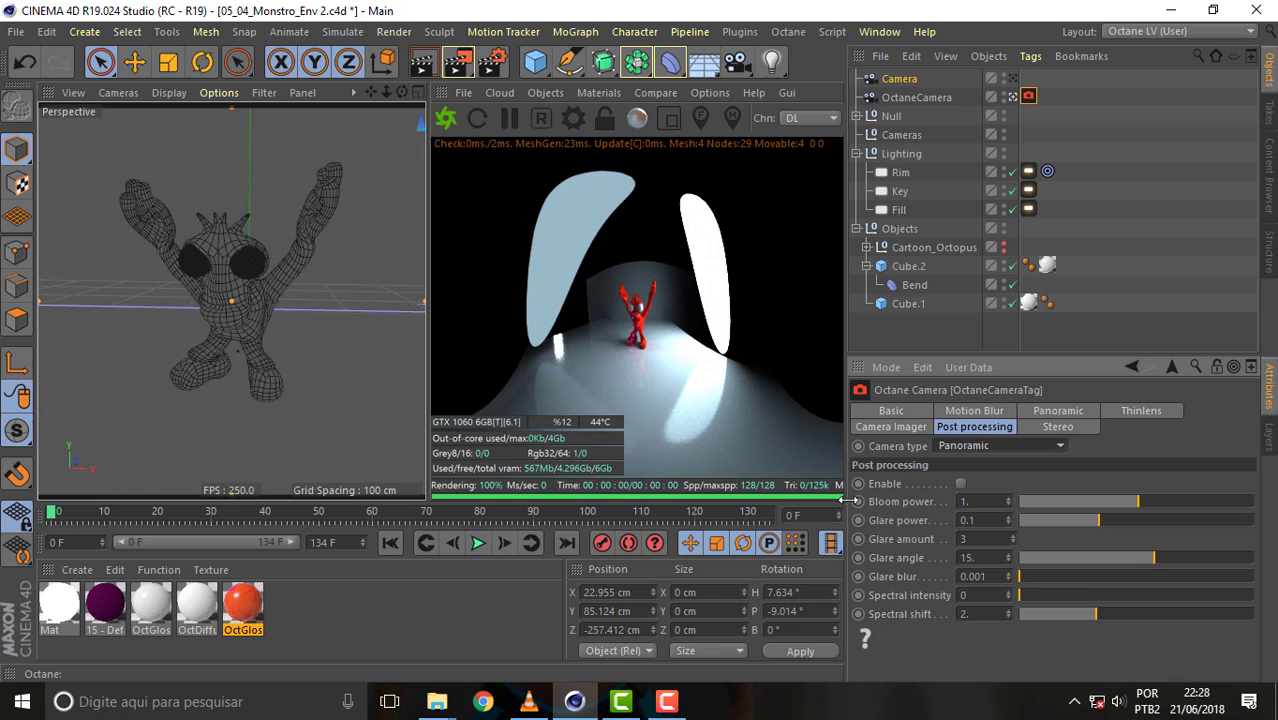
pyautogui.click(1062, 447)
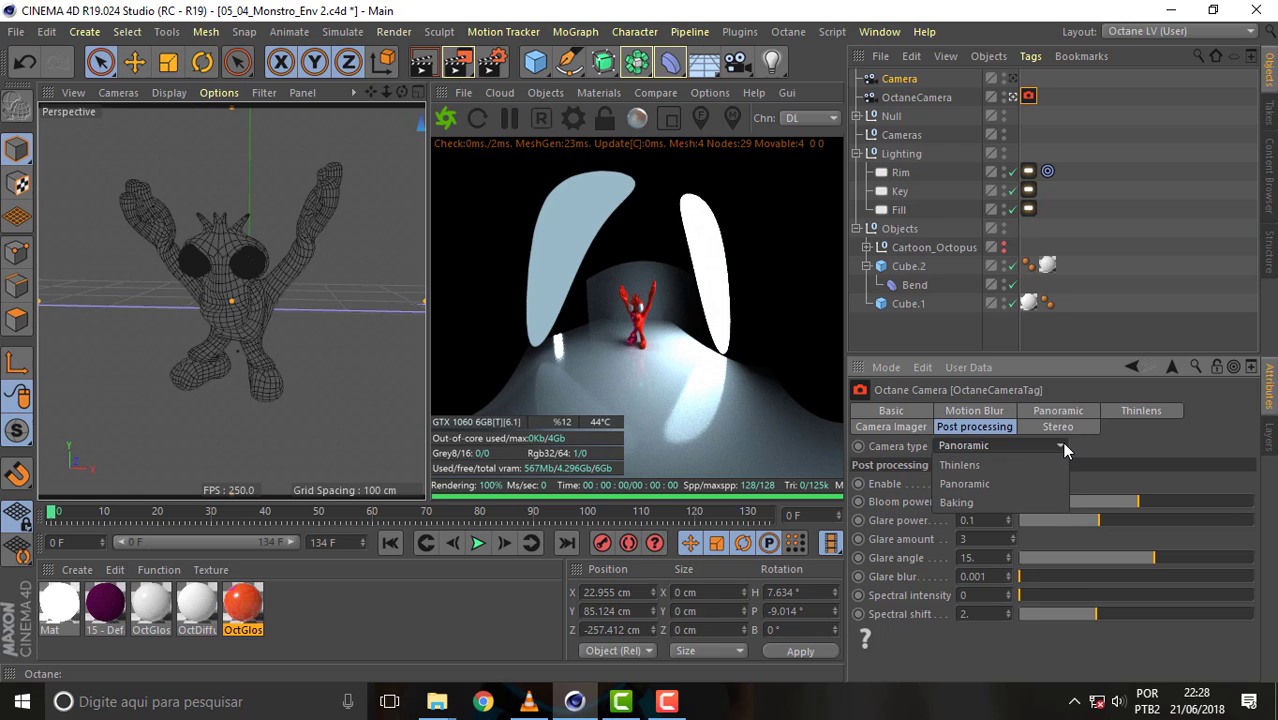
pyautogui.click(957, 503)
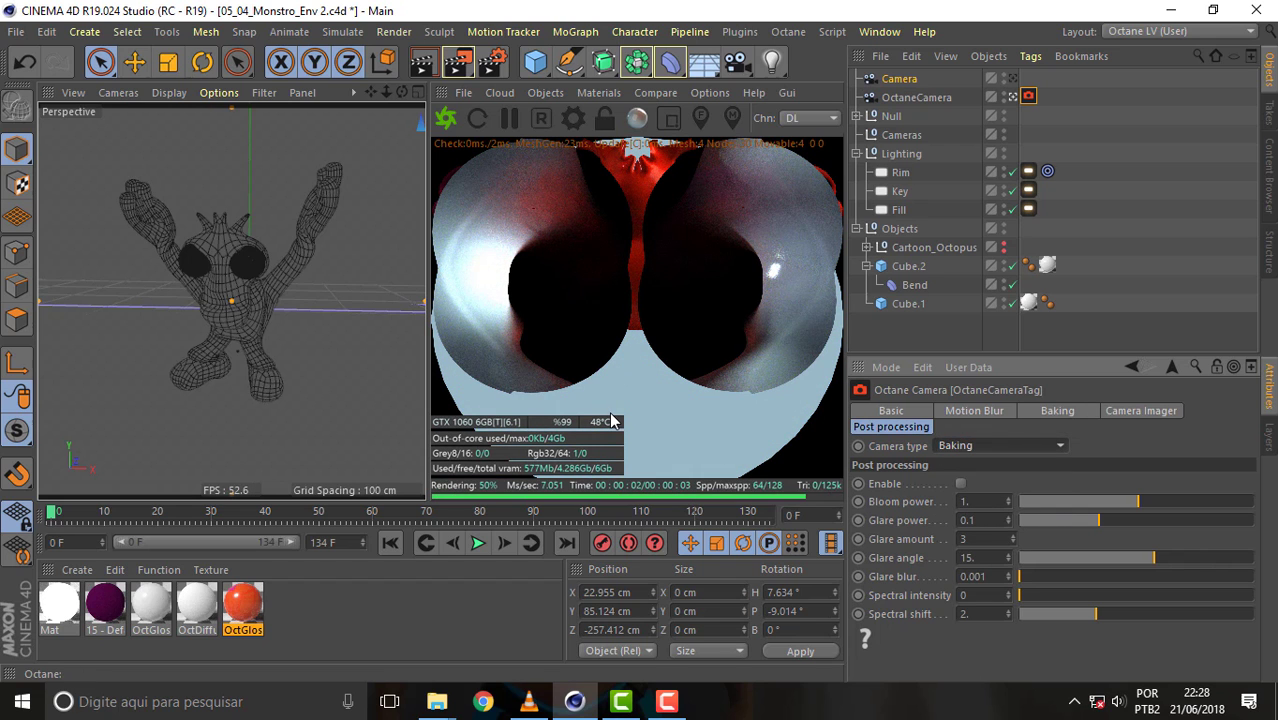
# Return the camera type to Thinlens and select the new Camera object.
pyautogui.click(1061, 443)
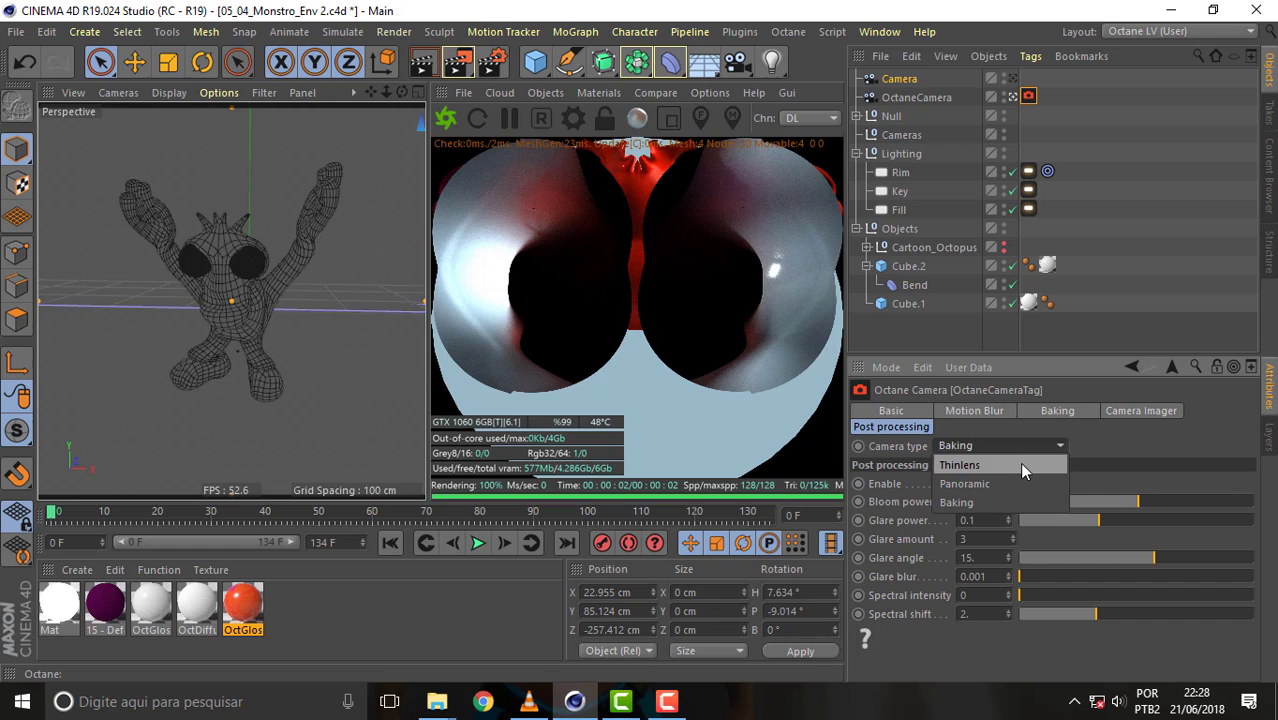
pyautogui.click(958, 463)
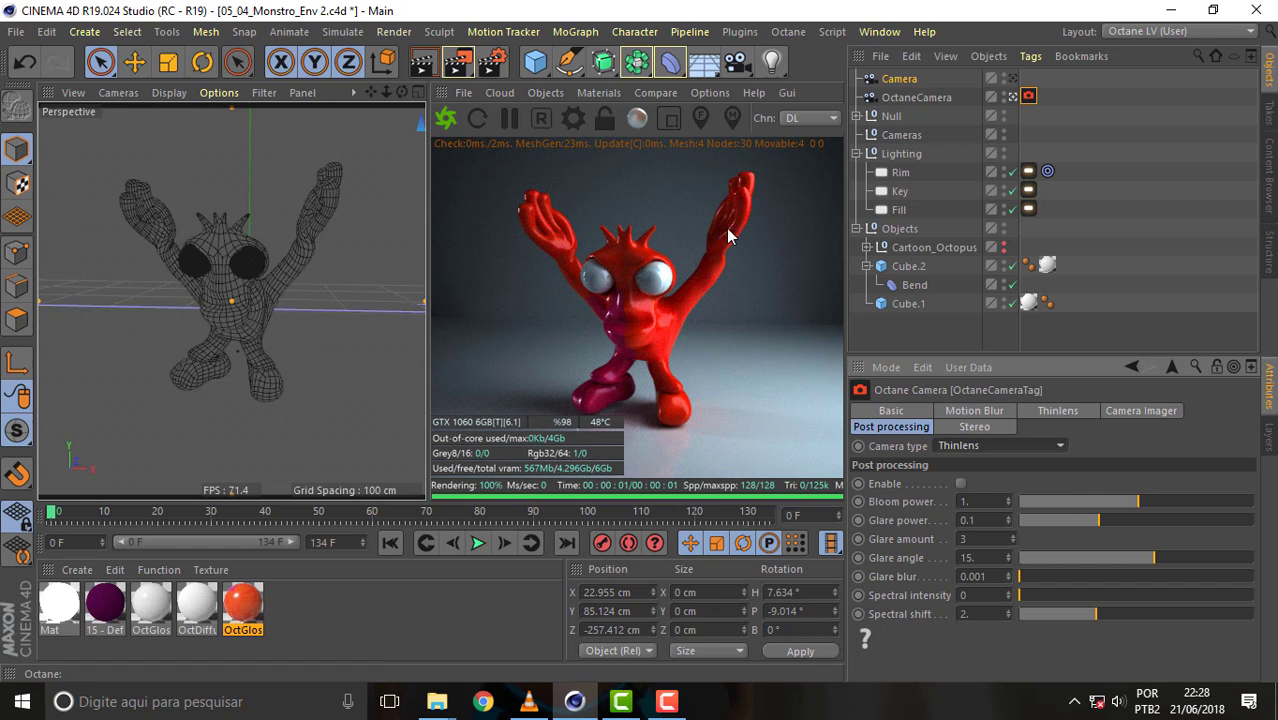
pyautogui.click(905, 79)
# Activate the new Camera as the camera the scene is viewed through.
pyautogui.click(1013, 78)
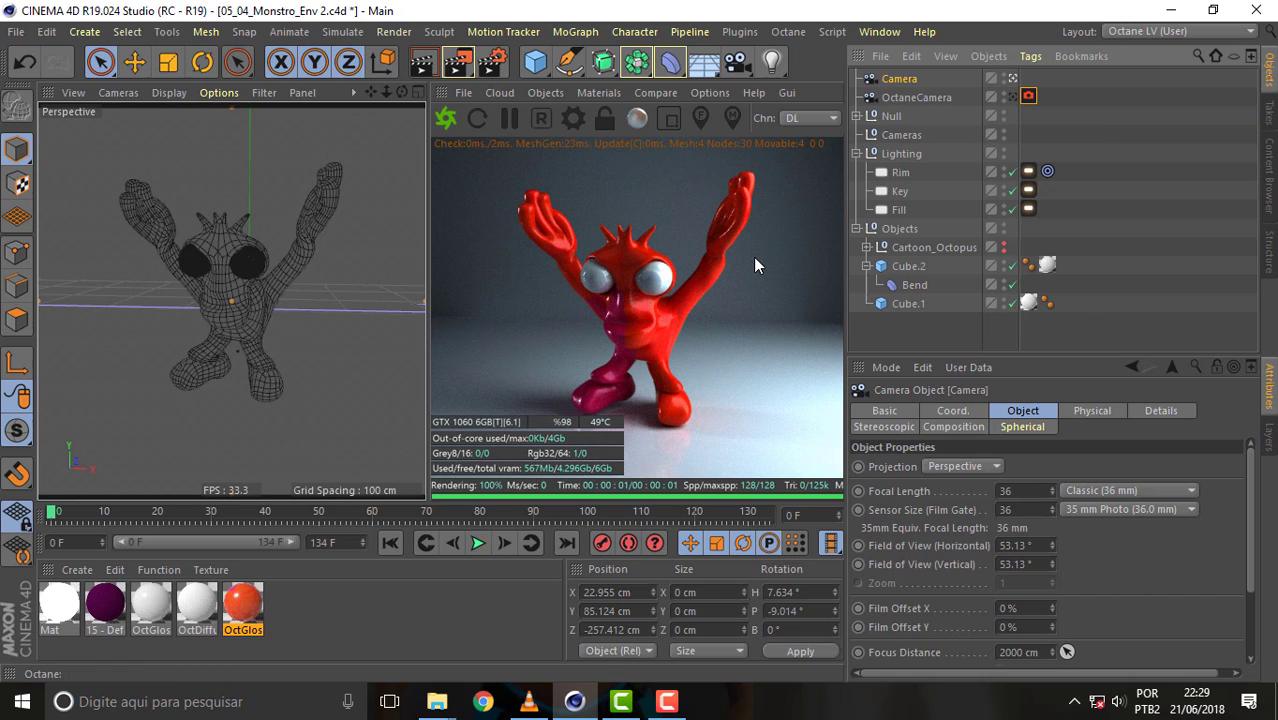
# Attach an OctaneCameraTag to the new Camera from its C4doctane Tags context menu.
pyautogui.rightClick(898, 79)
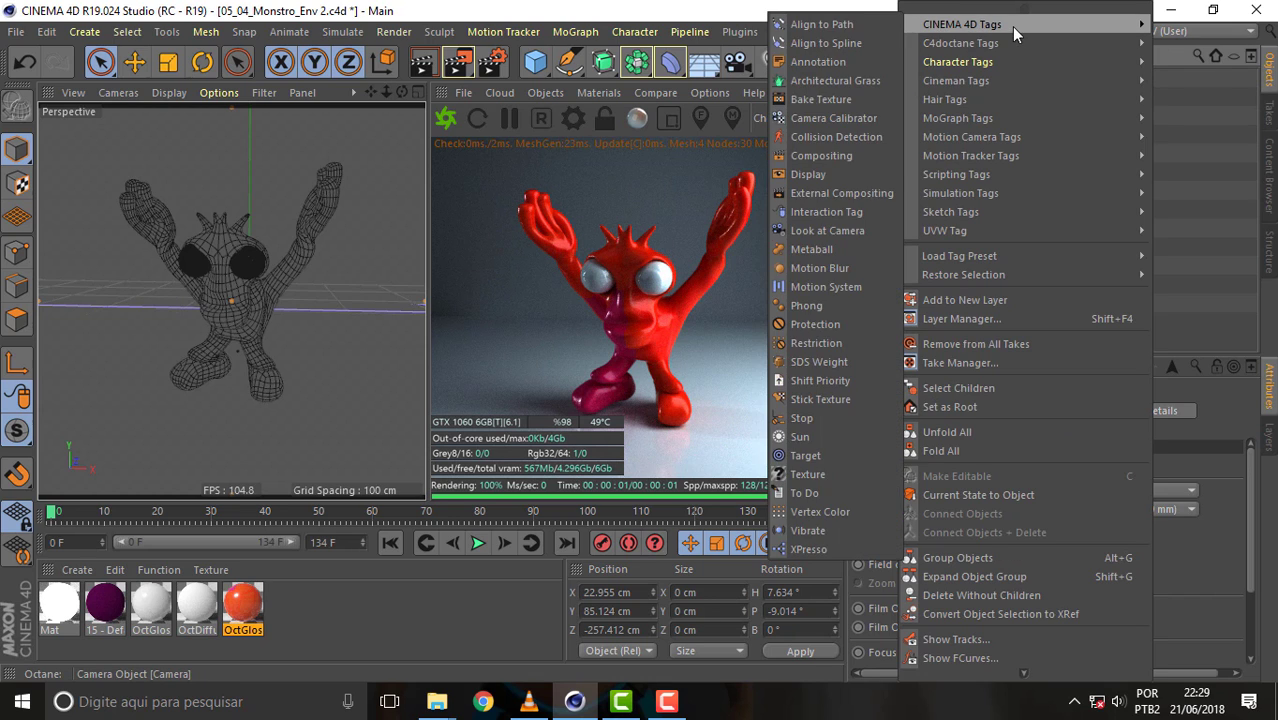
pyautogui.moveTo(961, 43)
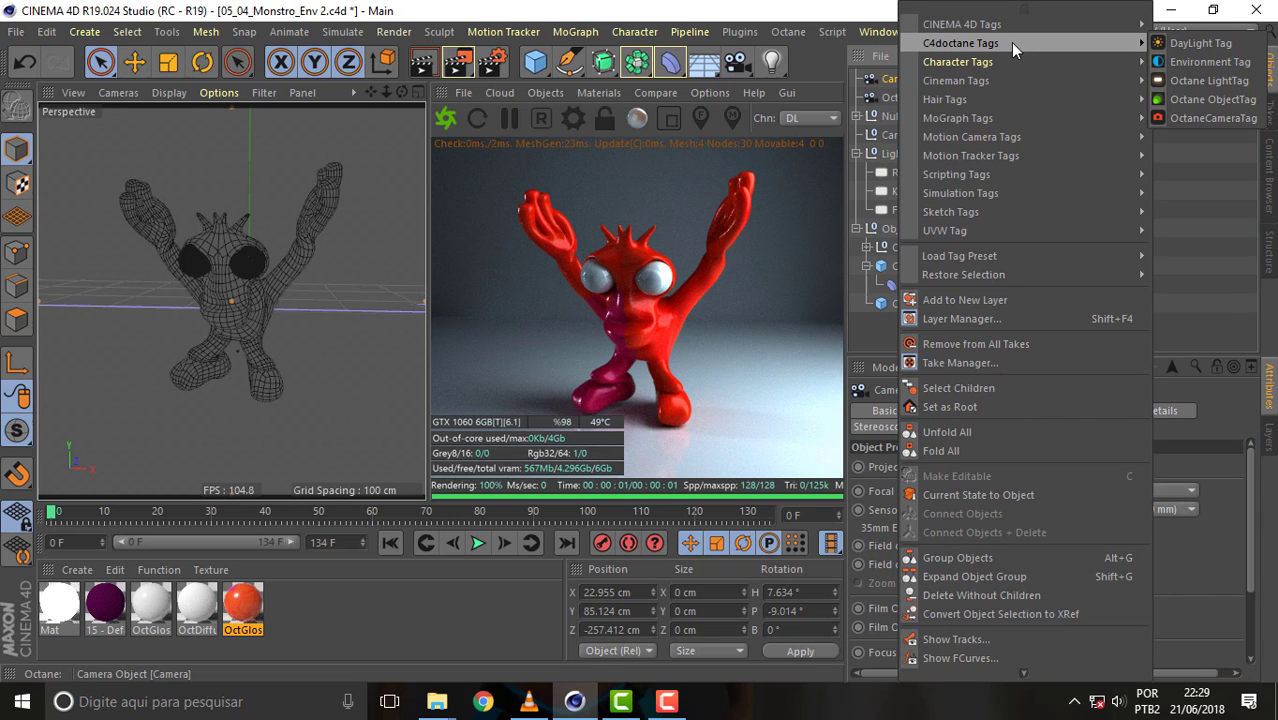
pyautogui.click(1193, 117)
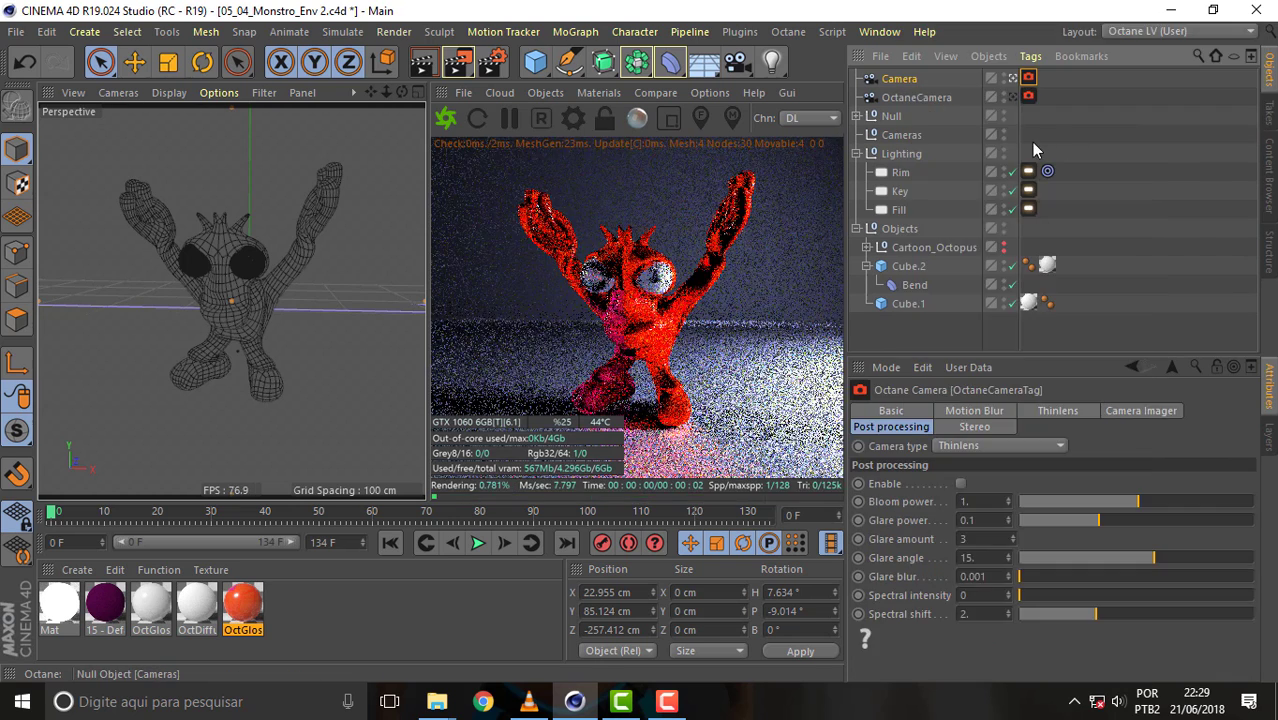